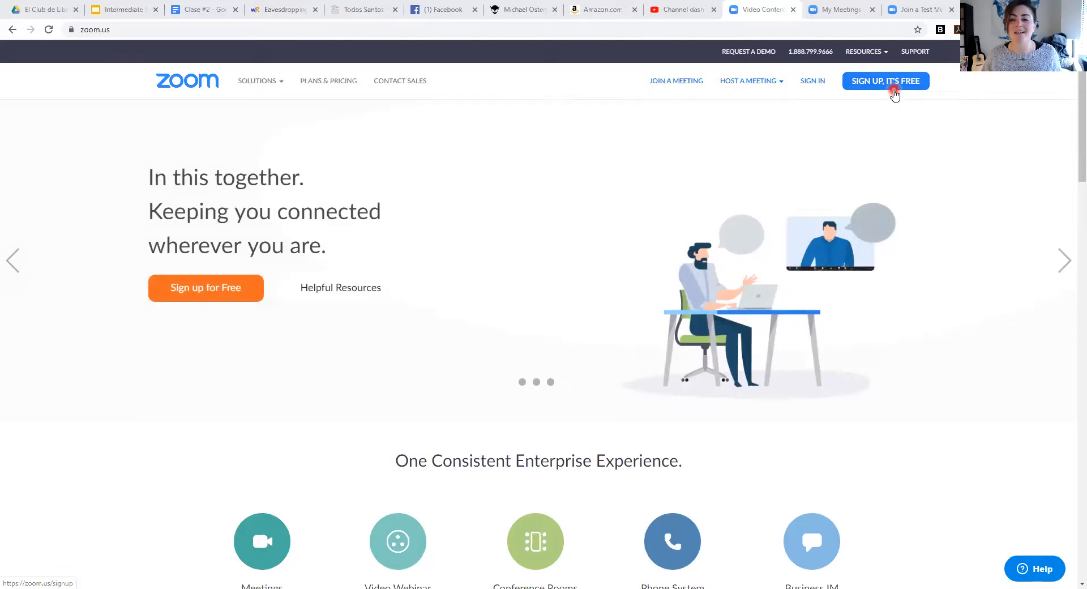
Step: Sign in with the autofilled credentials and go to the account Profile page
{"action": "left_click", "coordinate": [818, 82]}
{"action": "left_click", "coordinate": [719, 211]}
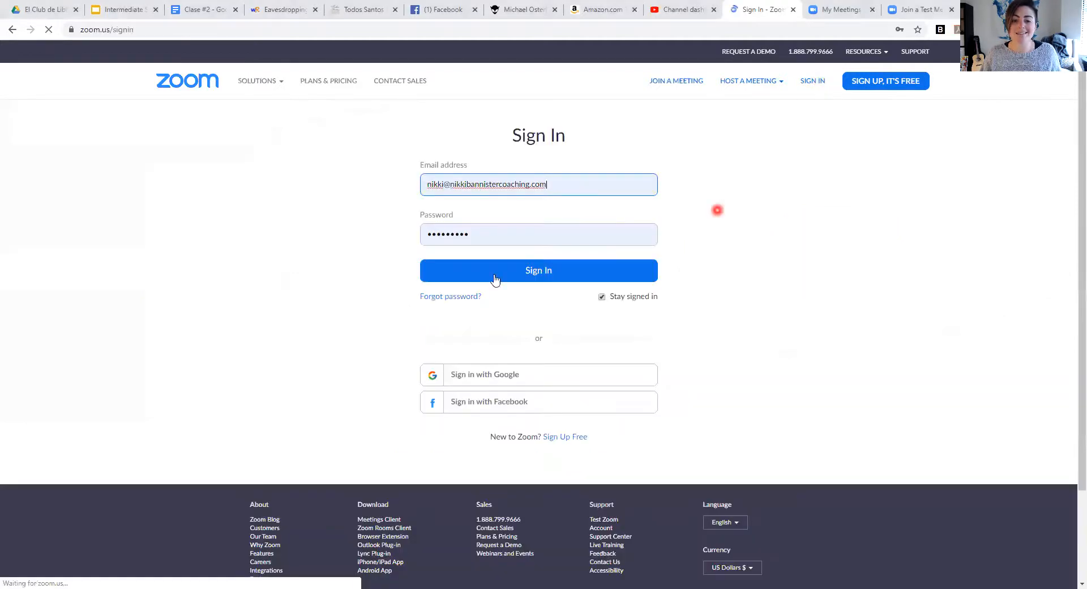
{"action": "left_click", "coordinate": [545, 271]}
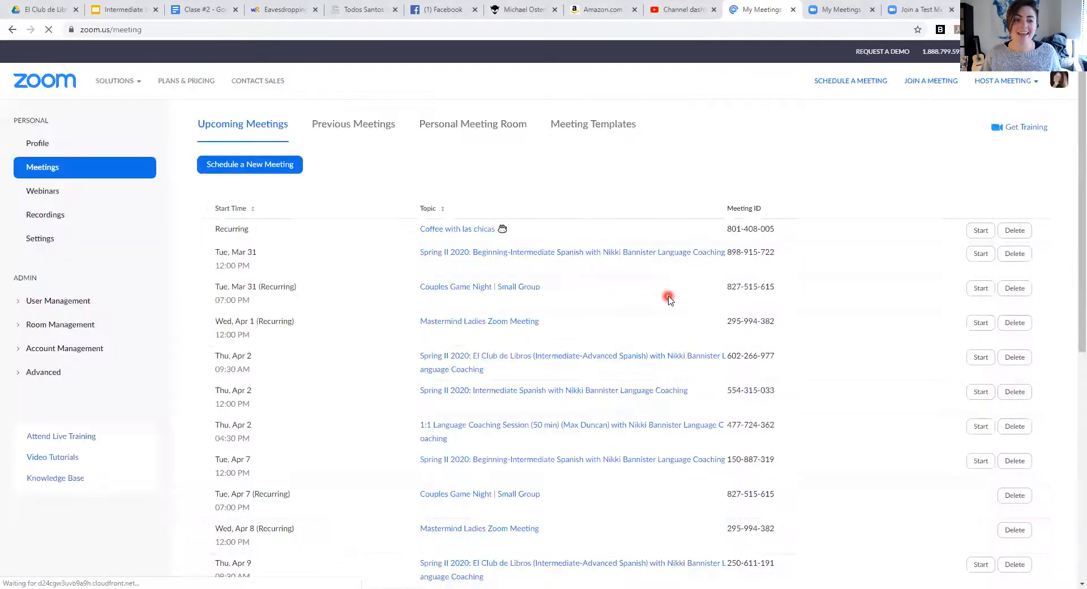
{"action": "left_click", "coordinate": [73, 149]}
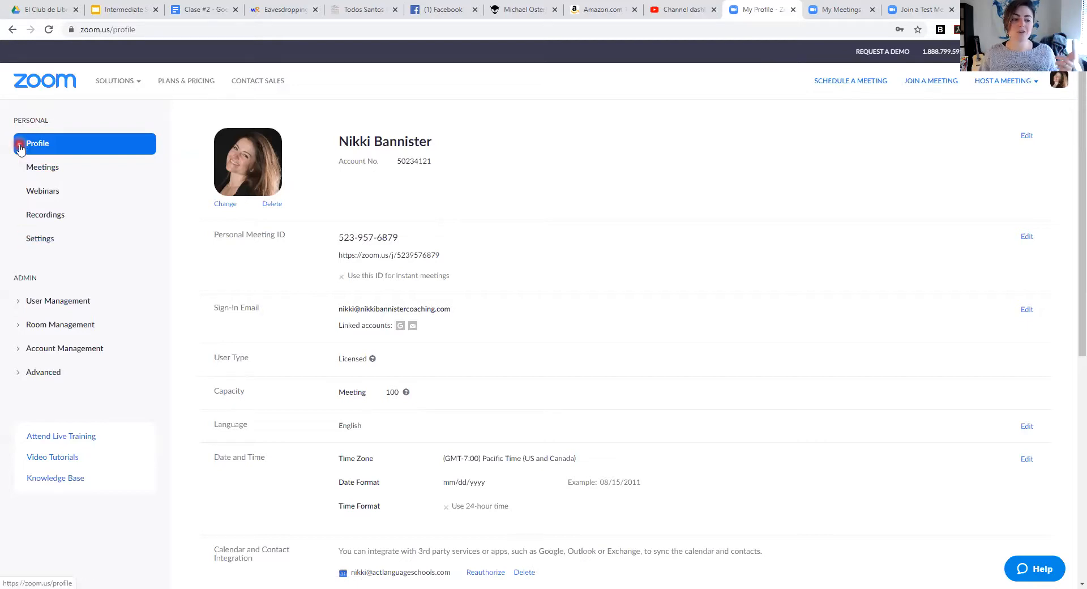
Step: Show the Personal Meeting Room page with its meeting ID and join URL
{"action": "left_click", "coordinate": [38, 169]}
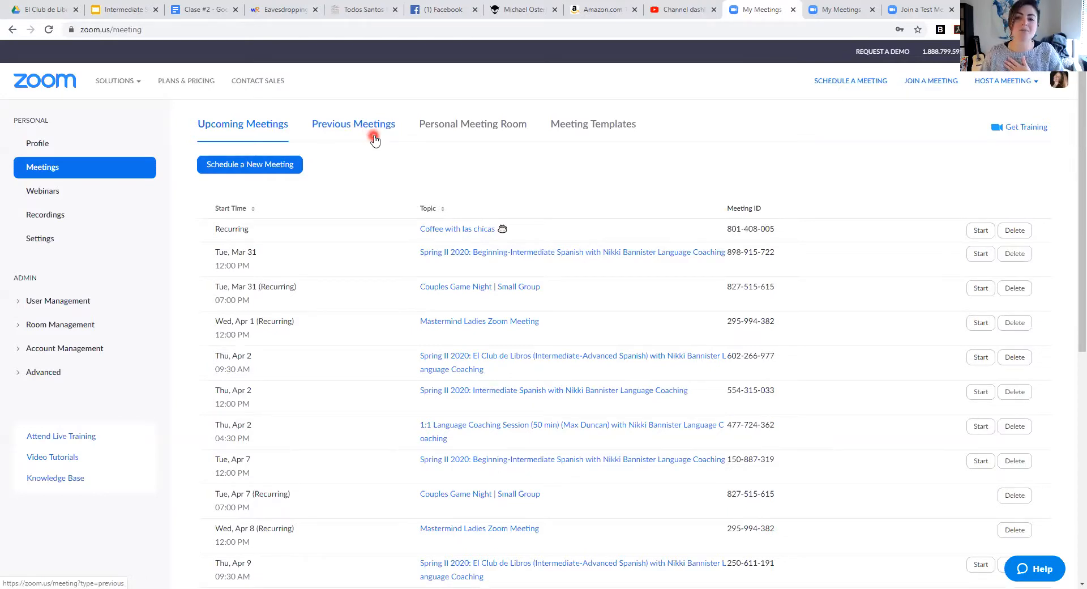
{"action": "left_click", "coordinate": [440, 130]}
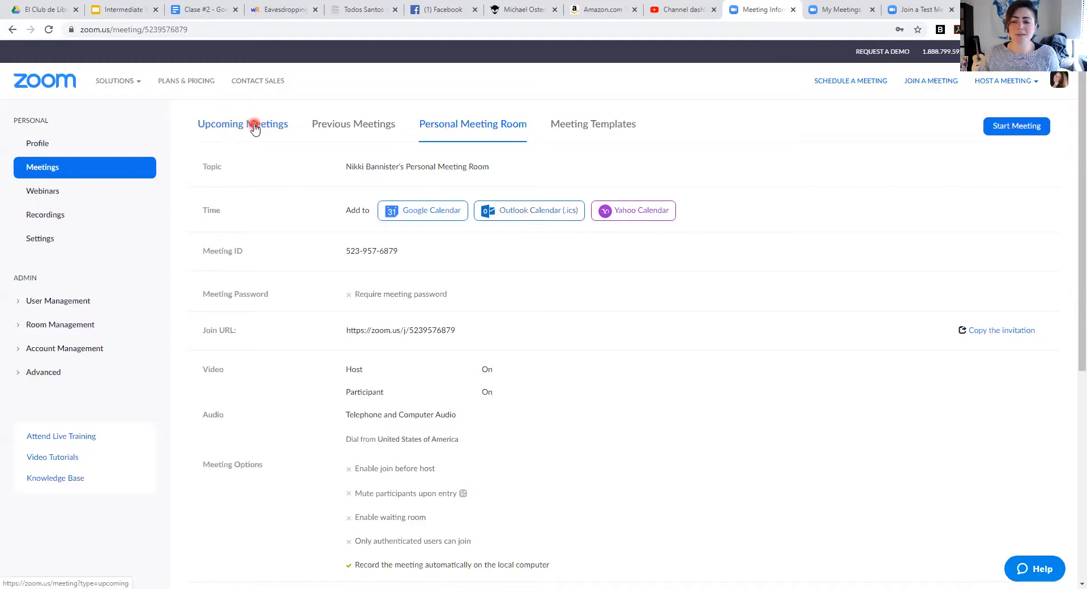
Step: Open Schedule a Meeting and enter the topic 'Coffee with las chicas'
{"action": "left_click", "coordinate": [842, 85]}
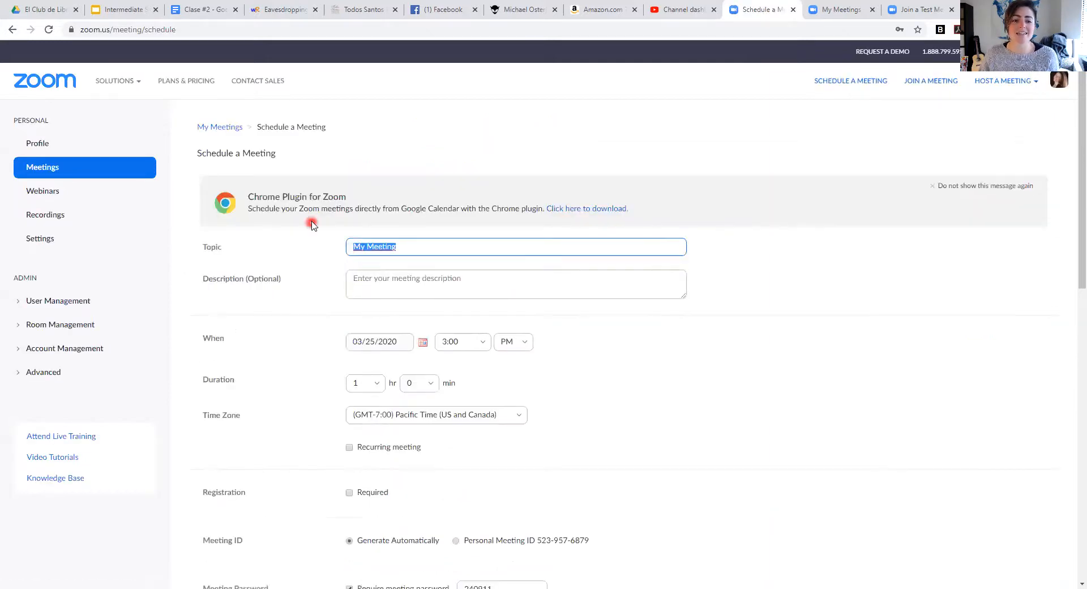
{"action": "scroll", "coordinate": [311, 225], "scroll_direction": "down", "scroll_amount": 1}
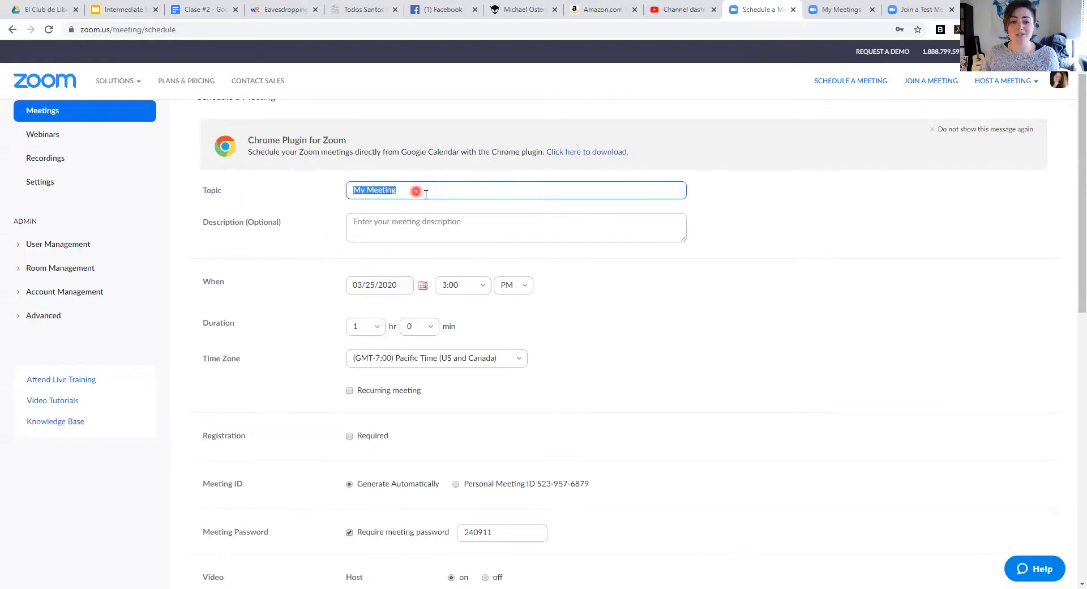
{"action": "scroll", "coordinate": [426, 195], "scroll_direction": "up", "scroll_amount": 1}
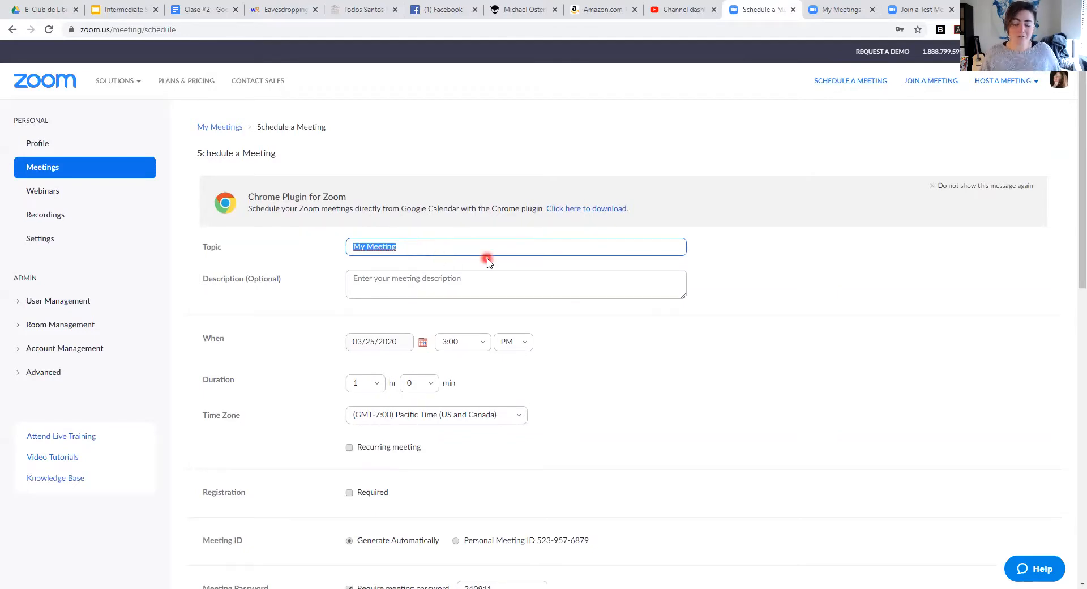
{"action": "type", "text": "C"}
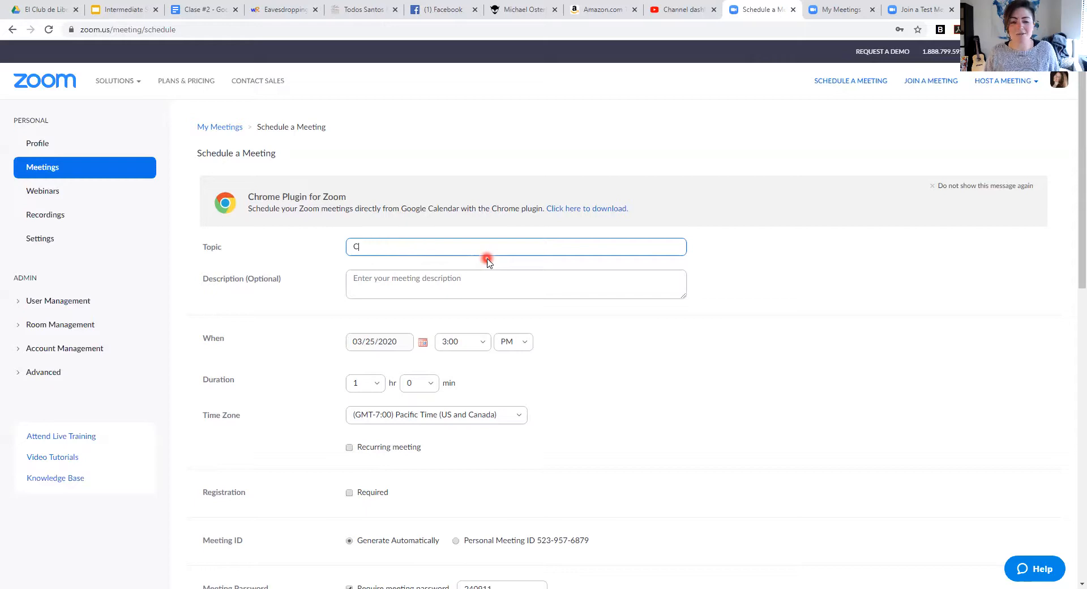
{"action": "type", "text": "offee wih la"}
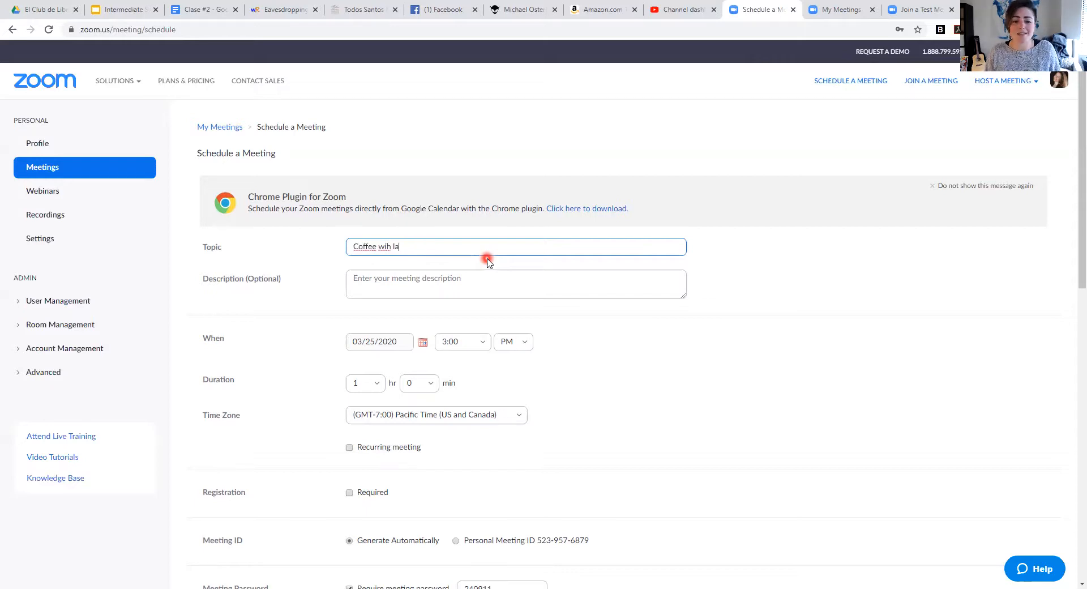
{"action": "type", "text": "t l"}
{"action": "key", "text": "BackSpace"}
{"action": "key", "text": "BackSpace"}
{"action": "key", "text": "BackSpace"}
{"action": "key", "text": "BackSpace"}
{"action": "type", "text": "th las chicas"}
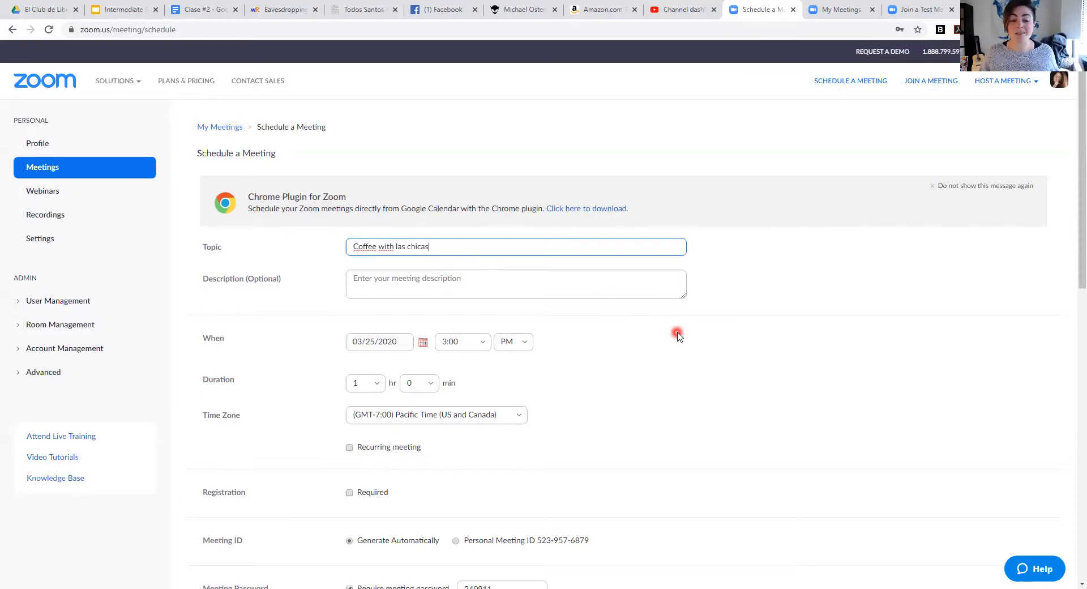
{"action": "scroll", "coordinate": [678, 334], "scroll_direction": "down", "scroll_amount": 1}
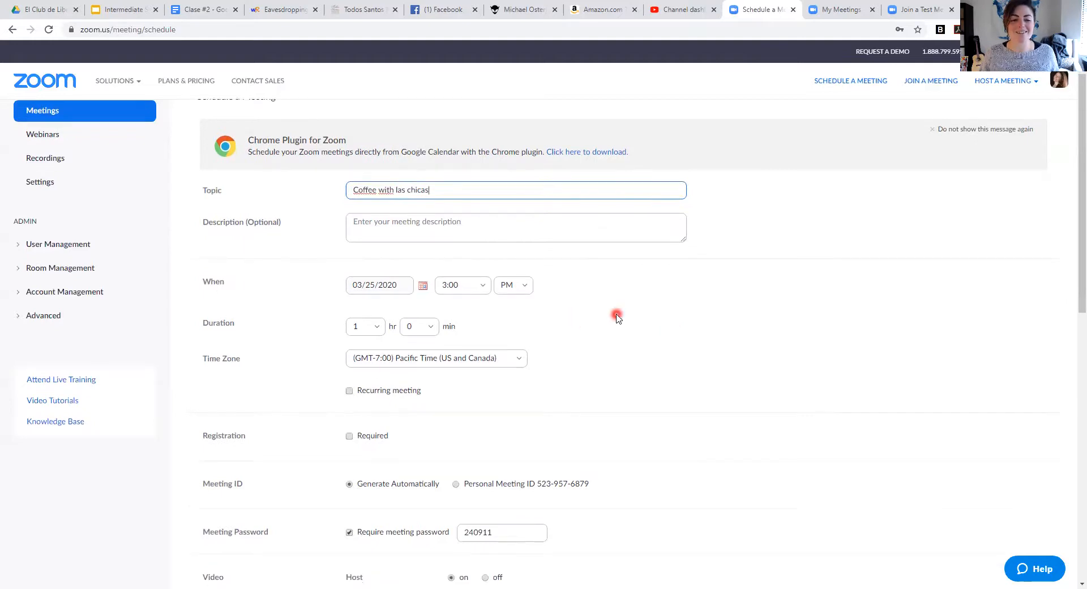
{"action": "left_click", "coordinate": [422, 285]}
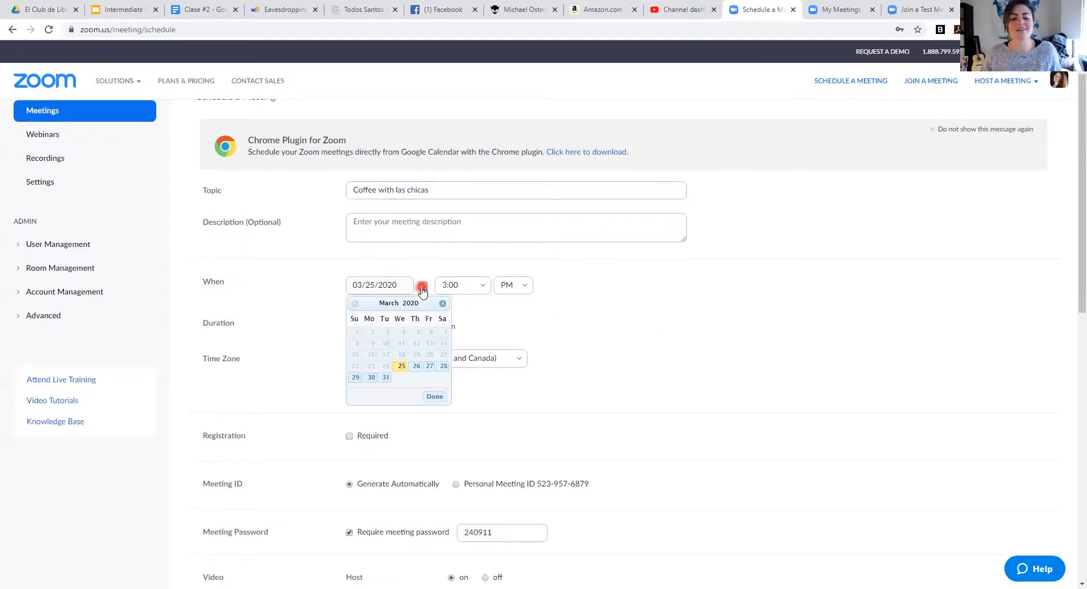
{"action": "left_click", "coordinate": [601, 307]}
{"action": "left_click", "coordinate": [377, 327]}
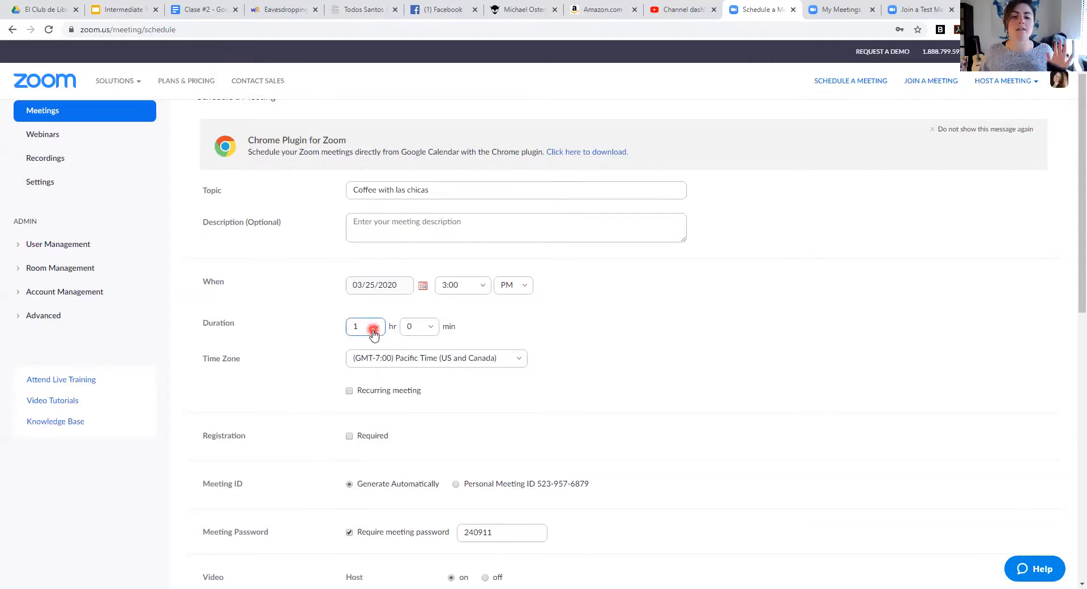
{"action": "left_click", "coordinate": [453, 365]}
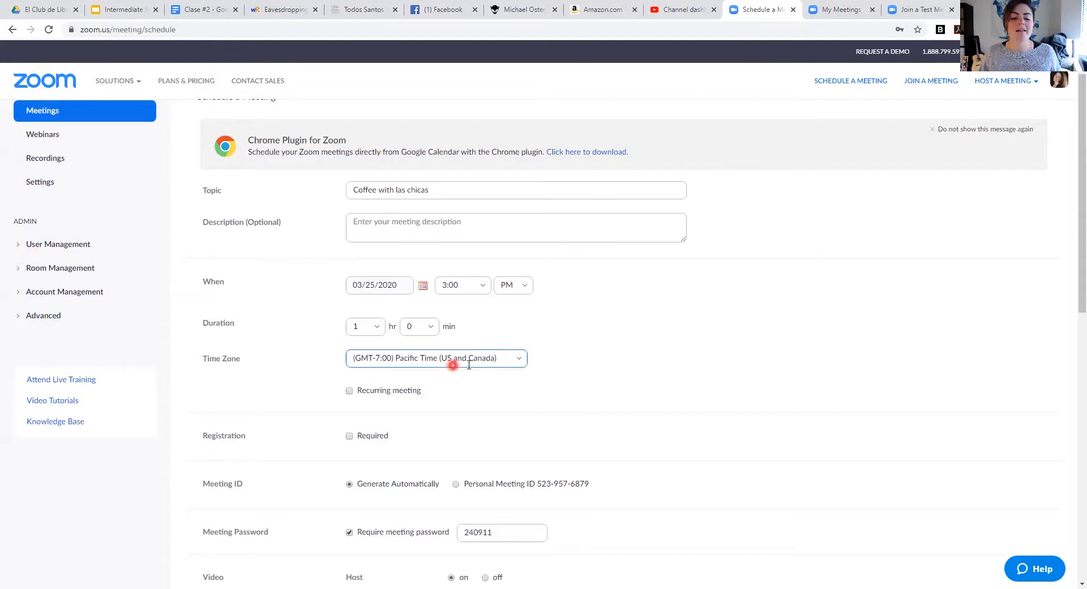
{"action": "scroll", "coordinate": [448, 363], "scroll_direction": "down", "scroll_amount": 1}
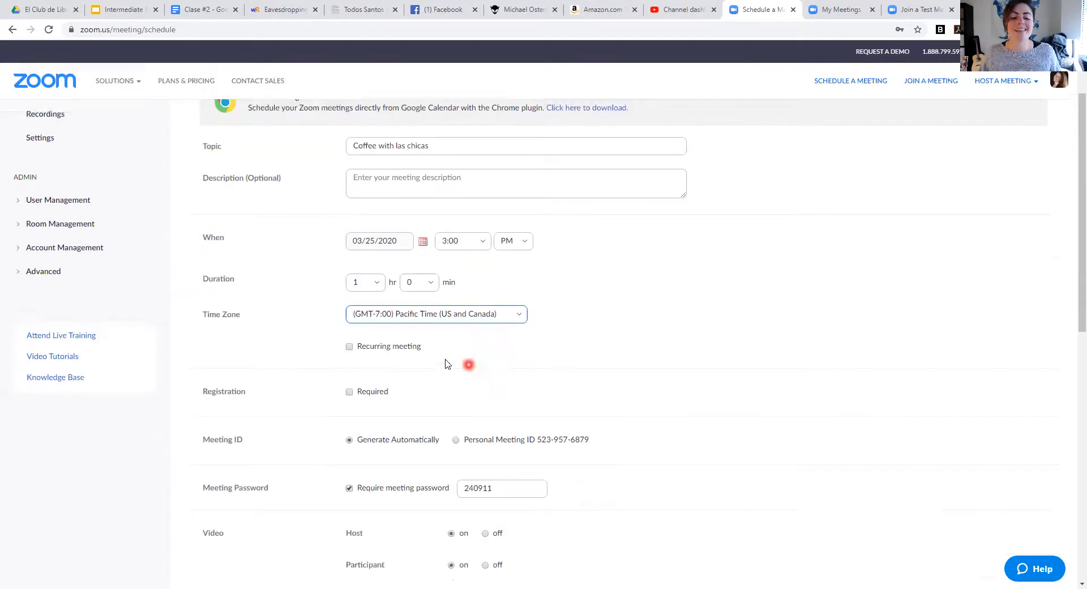
Step: Tick Recurring meeting, choose Weekly on Wednesday, and end after 7 occurrences
{"action": "left_click", "coordinate": [348, 334]}
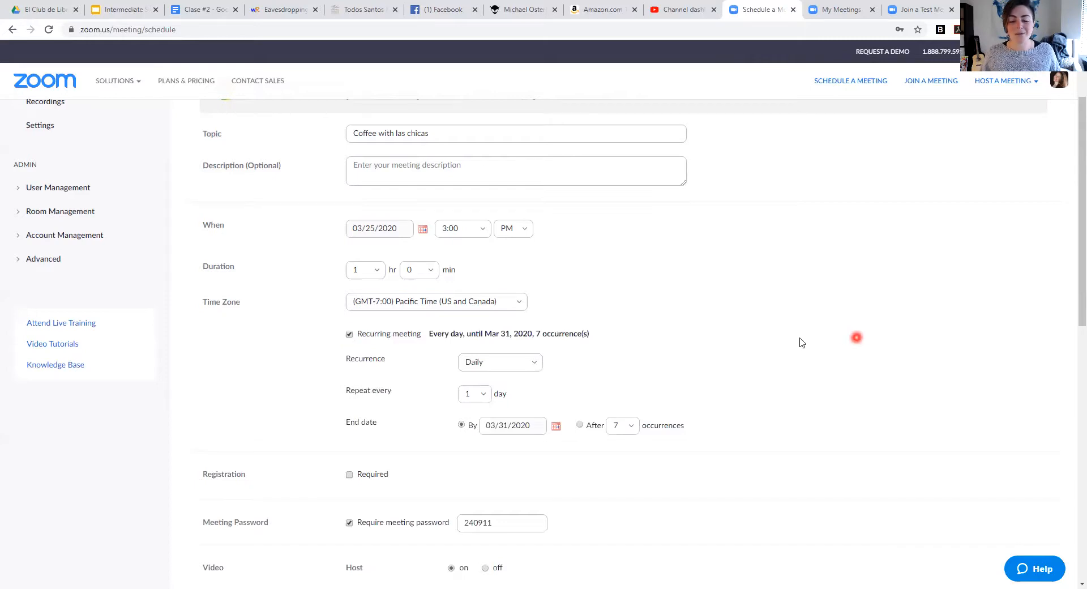
{"action": "left_click", "coordinate": [536, 365]}
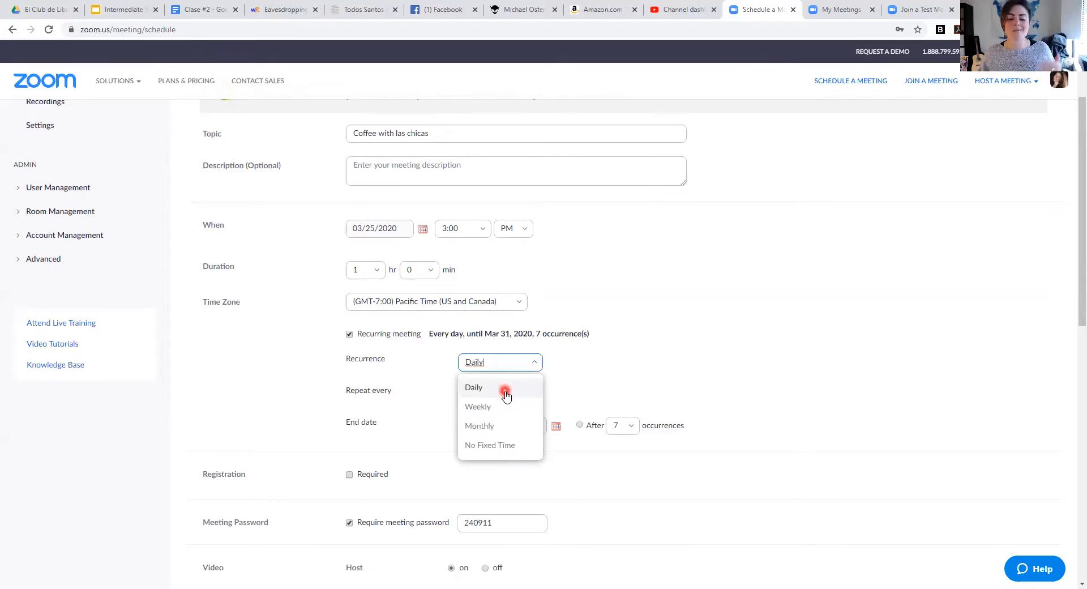
{"action": "left_click", "coordinate": [502, 407]}
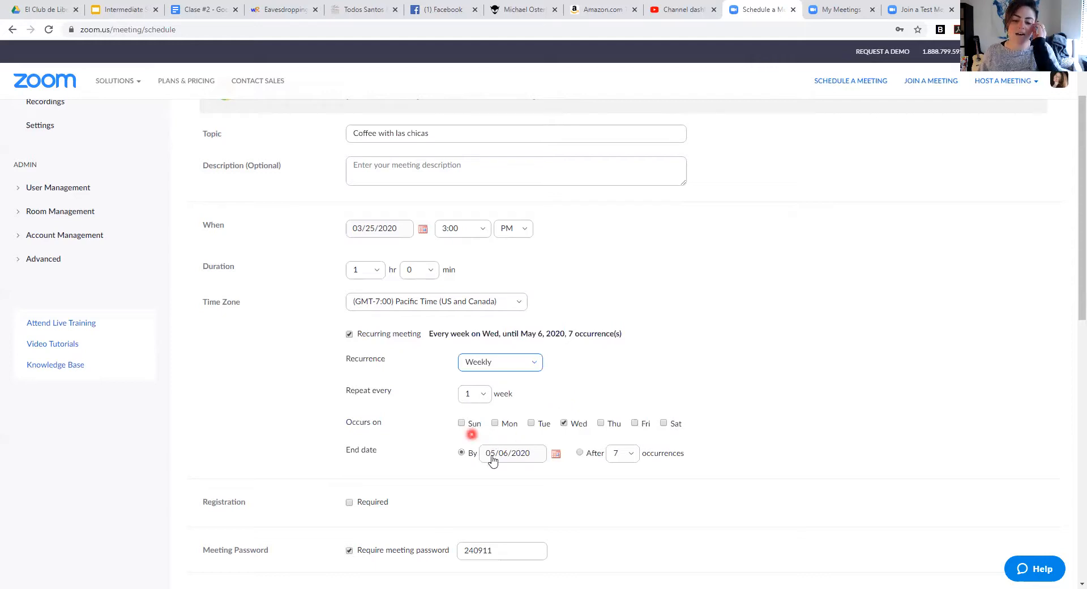
{"action": "left_click", "coordinate": [583, 453]}
{"action": "left_click", "coordinate": [581, 453]}
{"action": "left_click", "coordinate": [627, 453]}
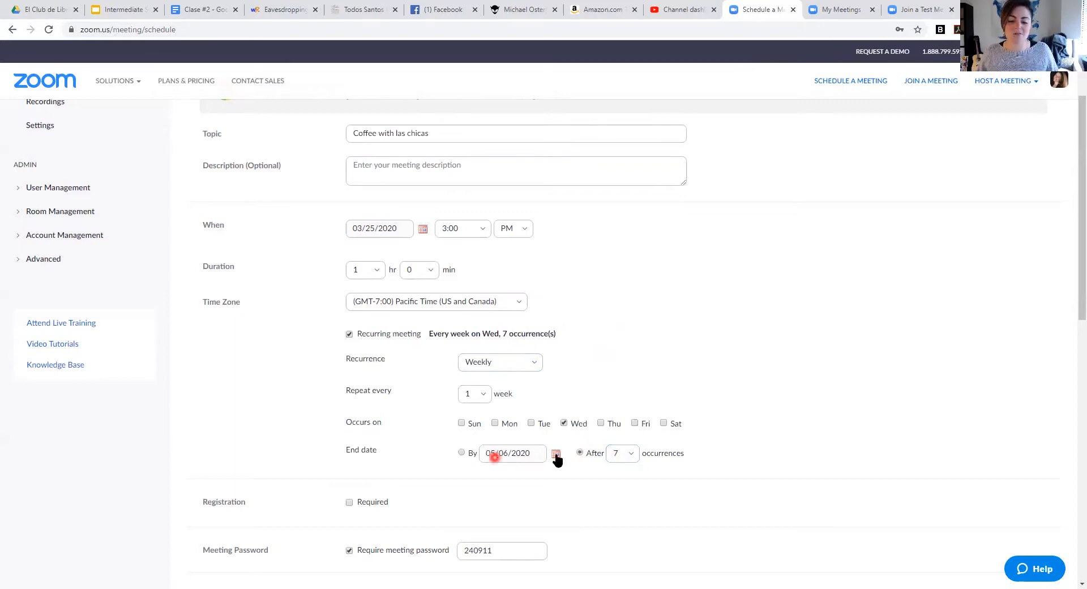
{"action": "scroll", "coordinate": [722, 430], "scroll_direction": "down", "scroll_amount": 1}
{"action": "scroll", "coordinate": [721, 431], "scroll_direction": "down", "scroll_amount": 3}
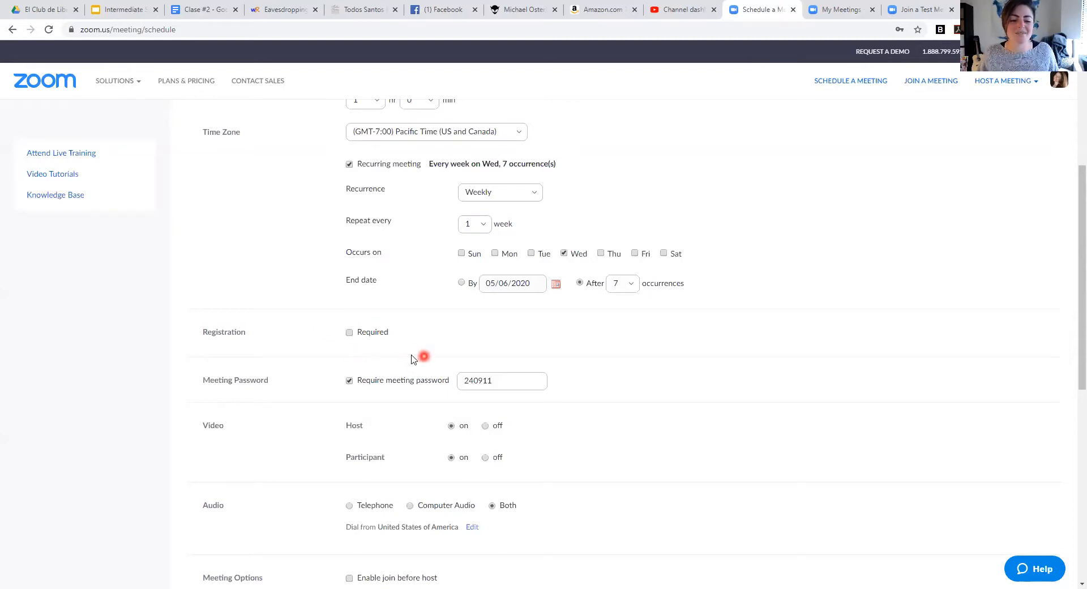
Step: Untick 'Require meeting password' in the schedule form
{"action": "scroll", "coordinate": [411, 356], "scroll_direction": "down", "scroll_amount": 1}
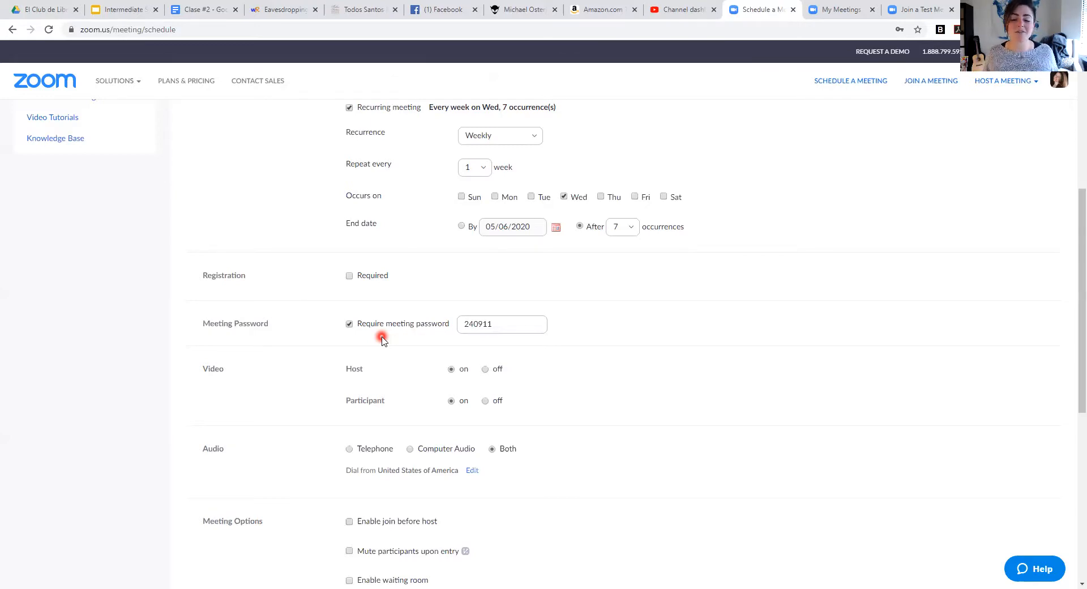
{"action": "left_click", "coordinate": [349, 323]}
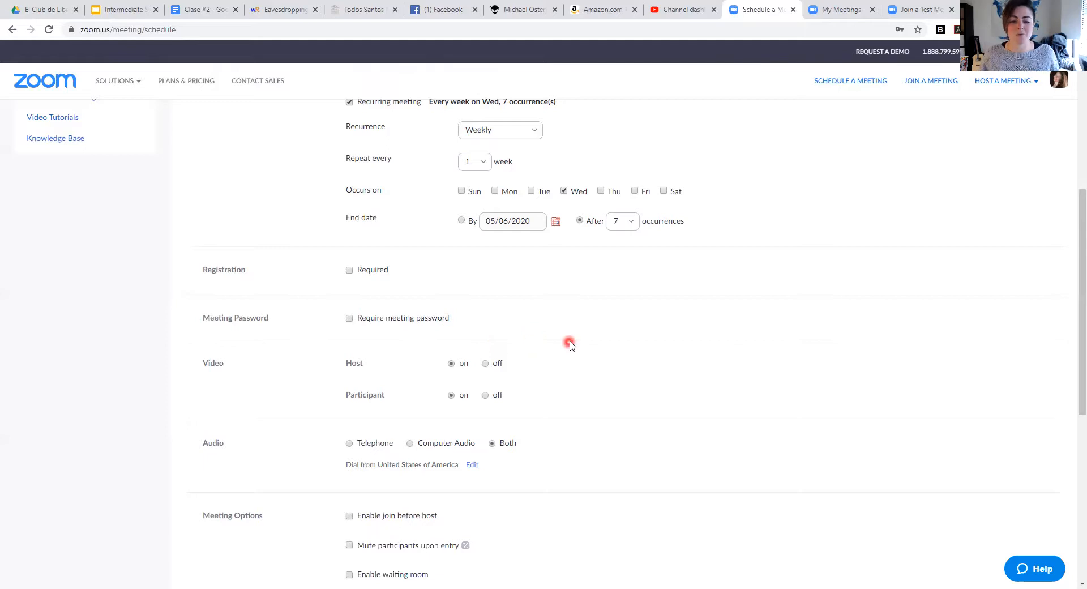
{"action": "scroll", "coordinate": [569, 343], "scroll_direction": "down", "scroll_amount": 1}
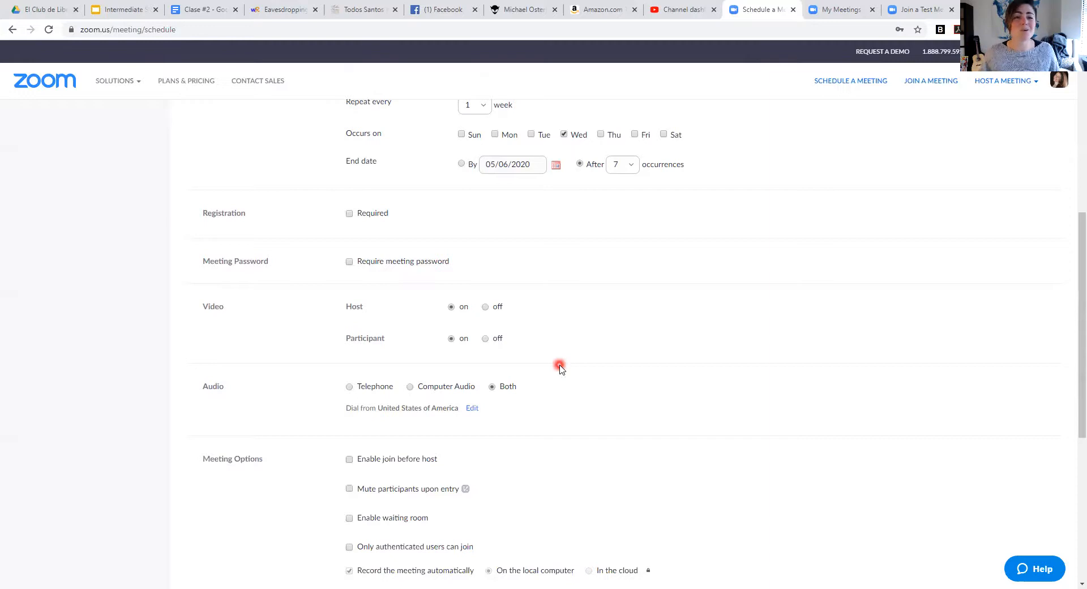
{"action": "scroll", "coordinate": [569, 372], "scroll_direction": "down", "scroll_amount": 1}
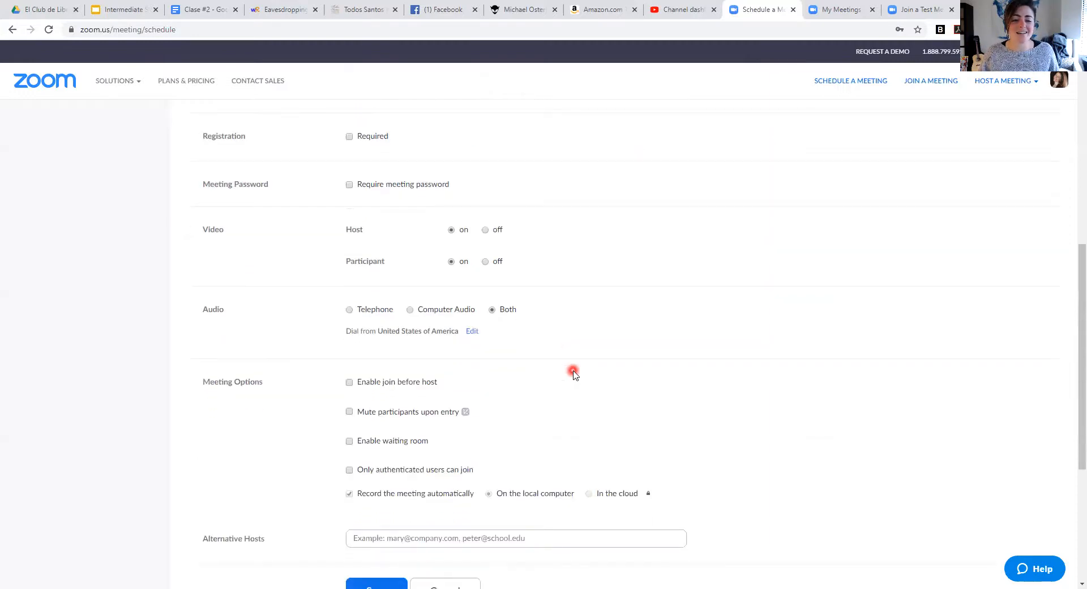
{"action": "scroll", "coordinate": [573, 373], "scroll_direction": "down", "scroll_amount": 1}
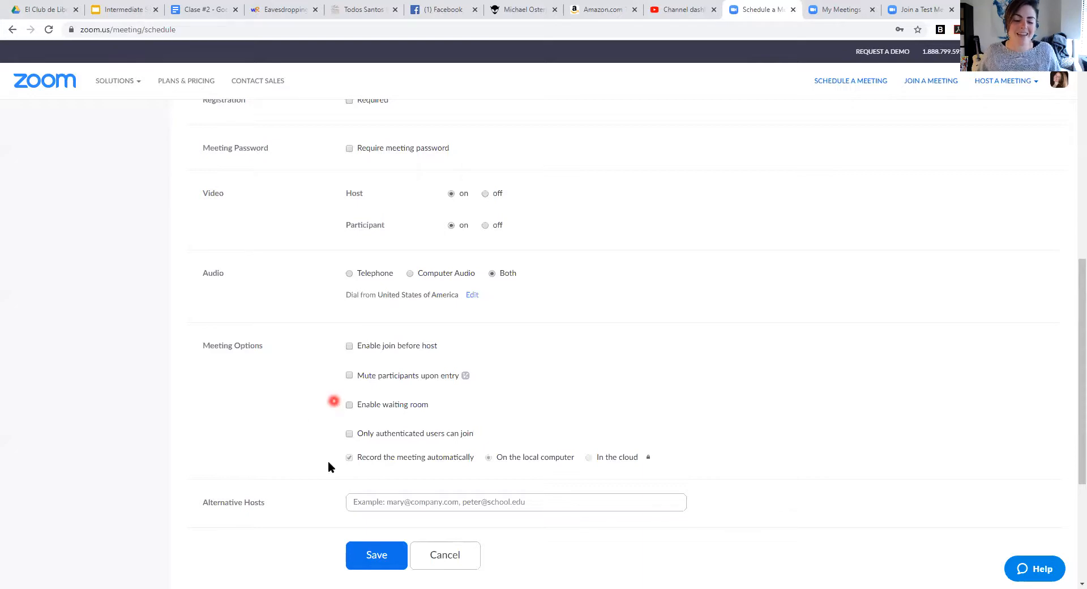
{"action": "scroll", "coordinate": [277, 444], "scroll_direction": "down", "scroll_amount": 1}
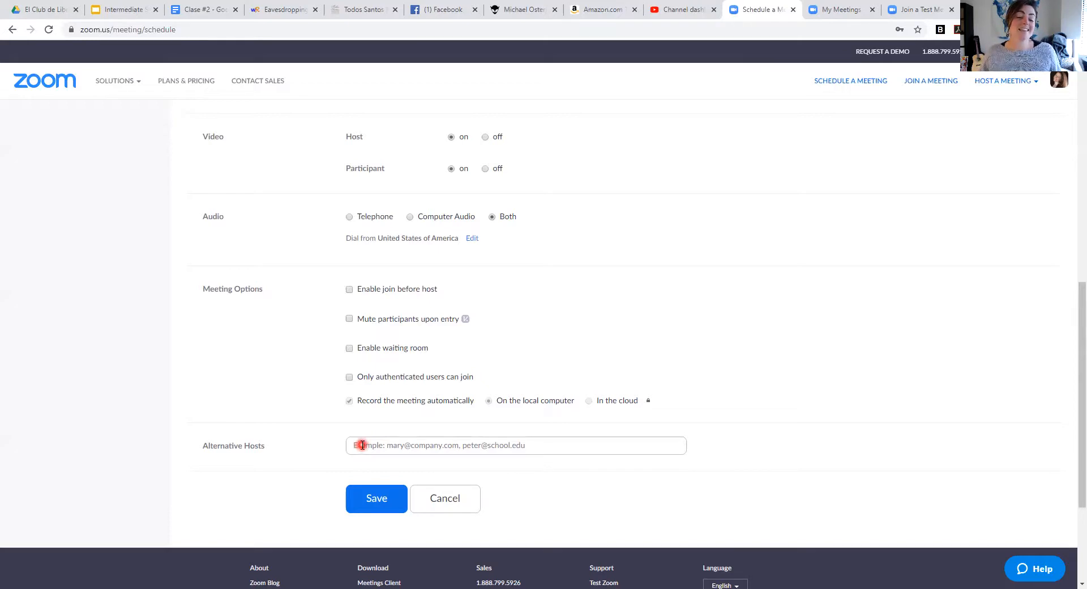
{"action": "left_click", "coordinate": [372, 509]}
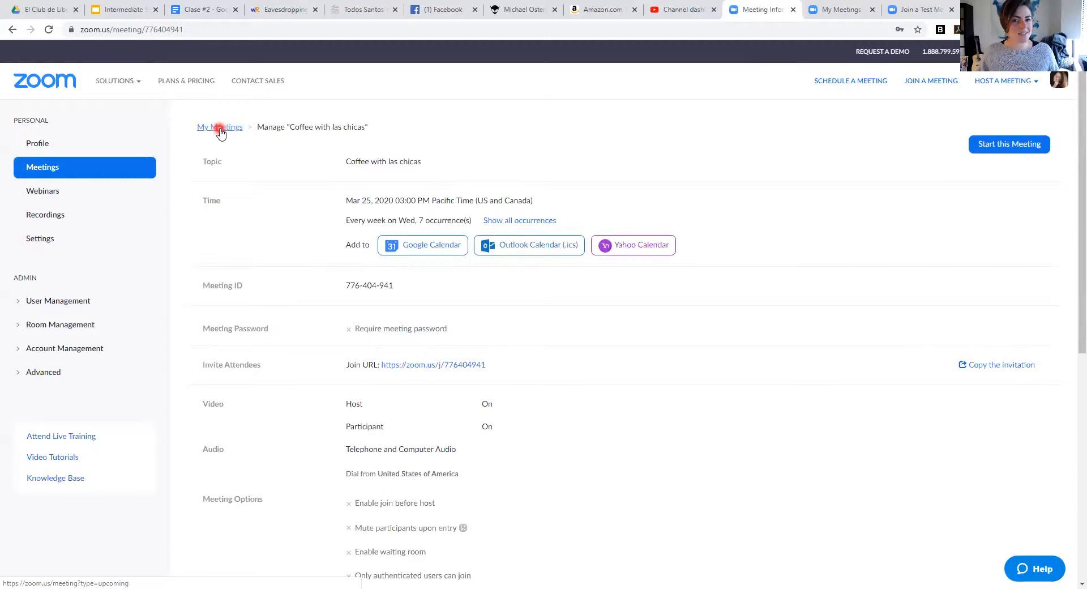
Step: Open the saved 'Coffee with las chicas' meeting from My Meetings and select its join link
{"action": "left_click", "coordinate": [220, 129]}
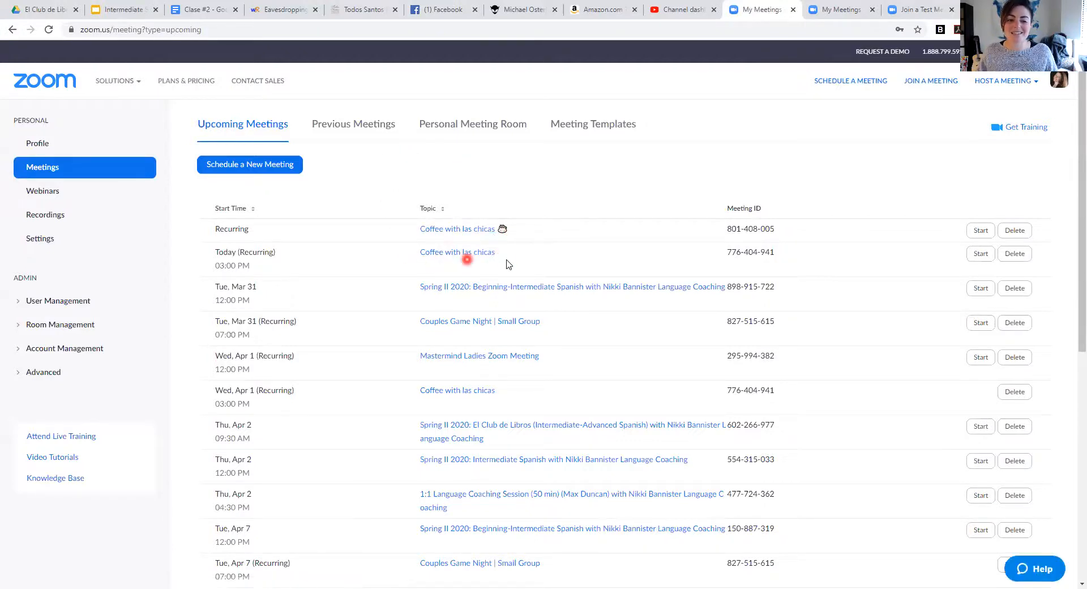
{"action": "left_click", "coordinate": [468, 254]}
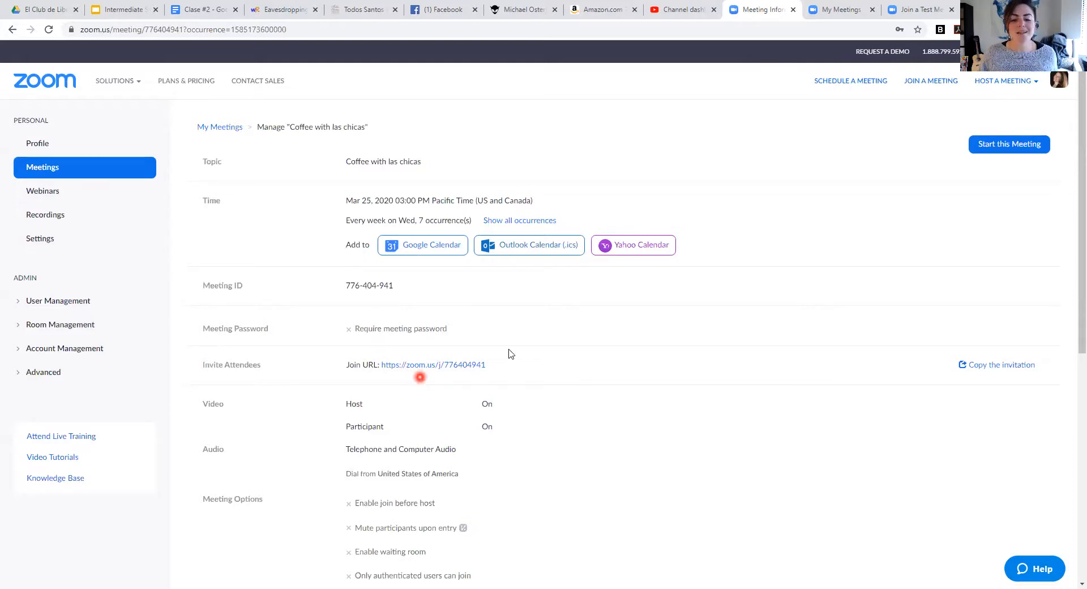
{"action": "left_click_drag", "start_coordinate": [493, 364], "coordinate": [380, 365]}
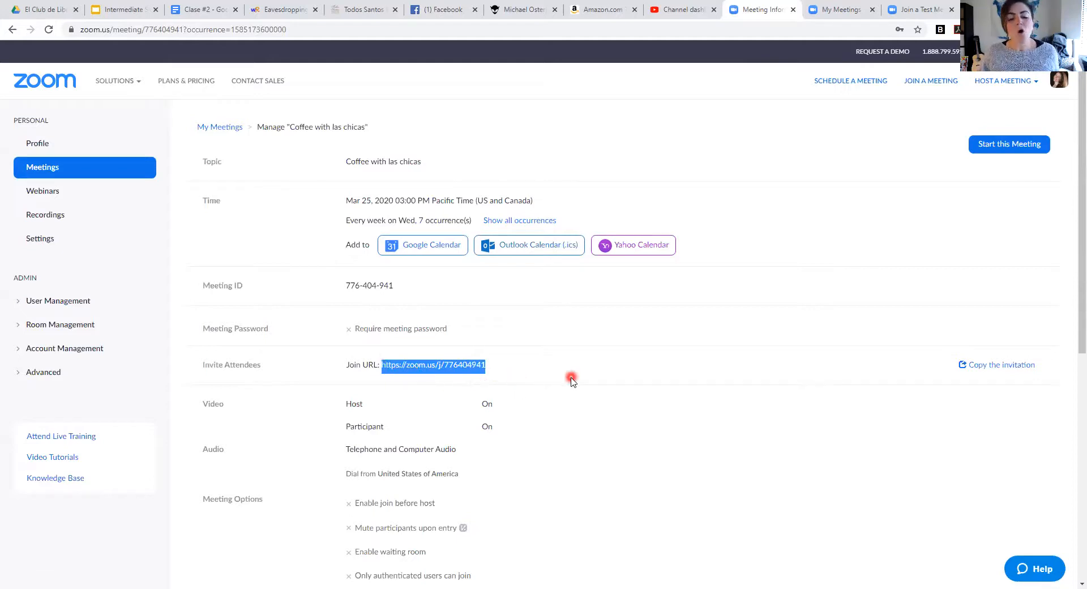
{"action": "left_click", "coordinate": [1003, 368]}
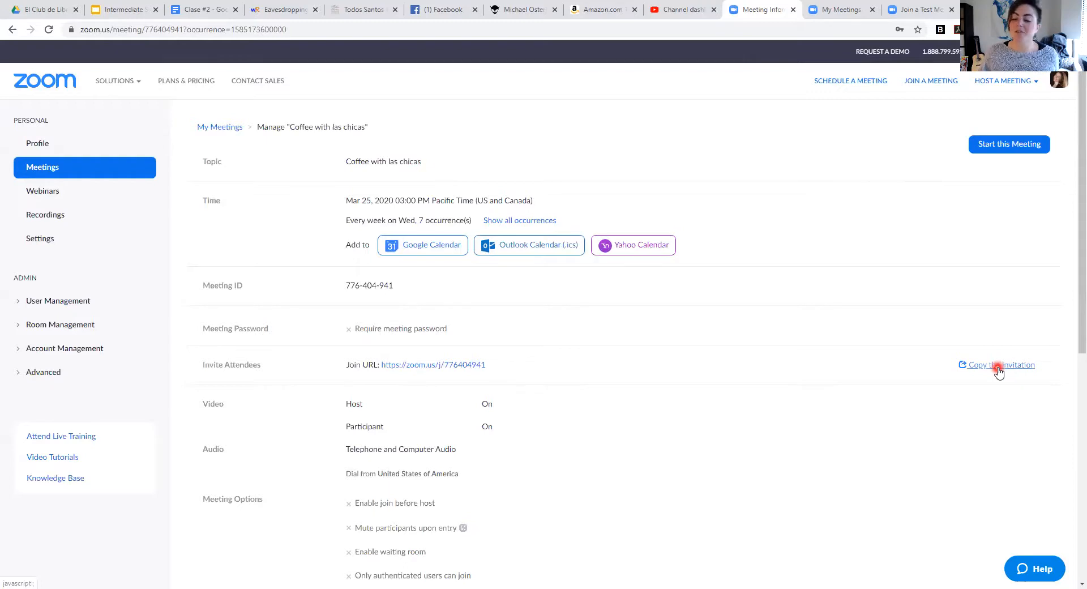
{"action": "left_click", "coordinate": [998, 368]}
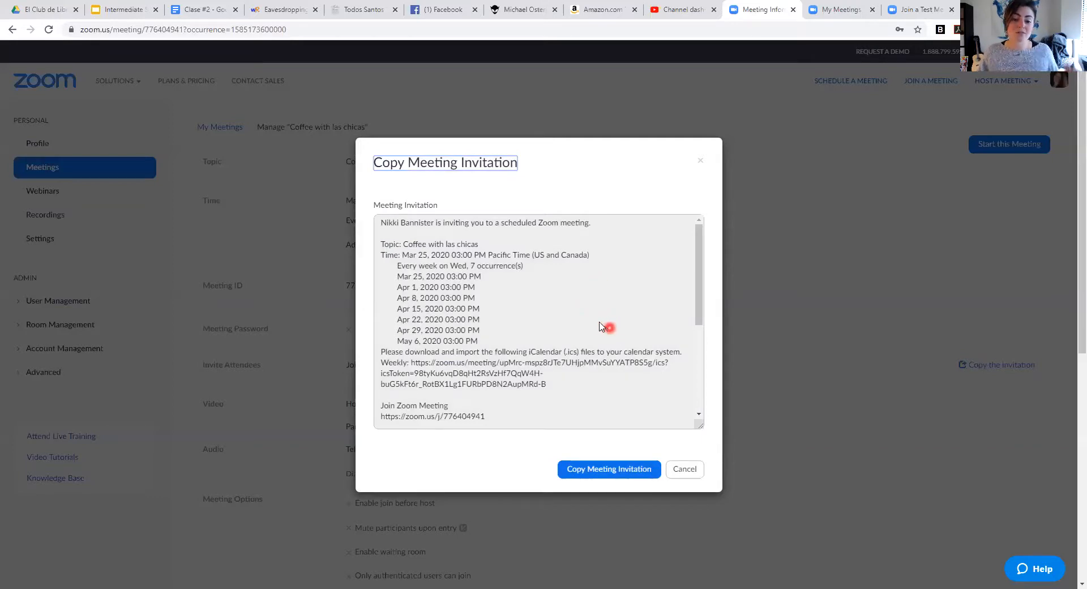
{"action": "scroll", "coordinate": [610, 331], "scroll_direction": "down", "scroll_amount": 3}
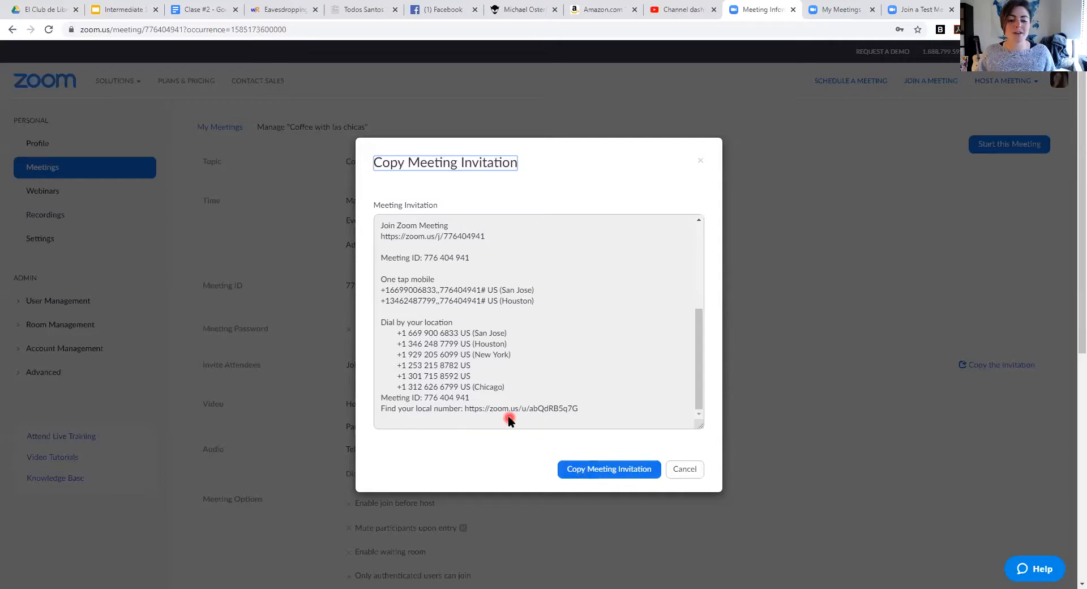
{"action": "scroll", "coordinate": [509, 419], "scroll_direction": "up", "scroll_amount": 3}
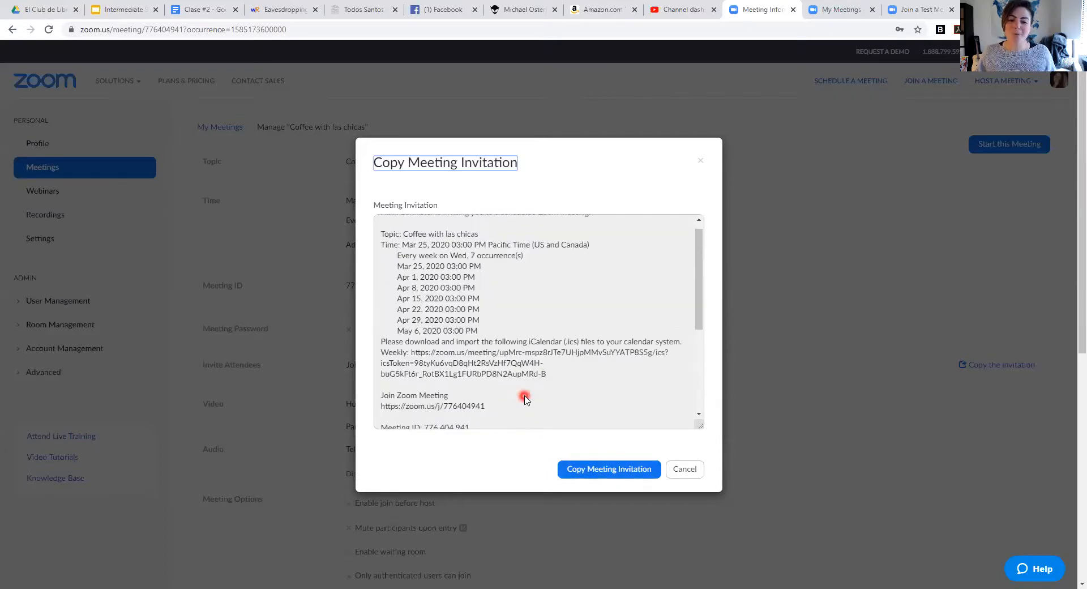
{"action": "left_click_drag", "start_coordinate": [485, 405], "coordinate": [378, 396]}
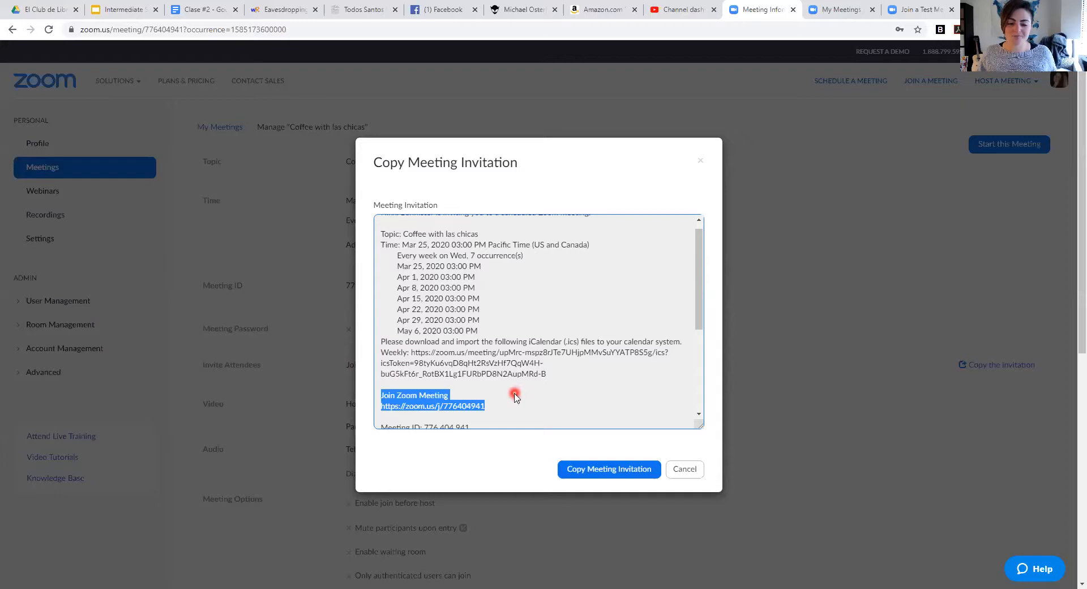
{"action": "scroll", "coordinate": [518, 380], "scroll_direction": "down", "scroll_amount": 1}
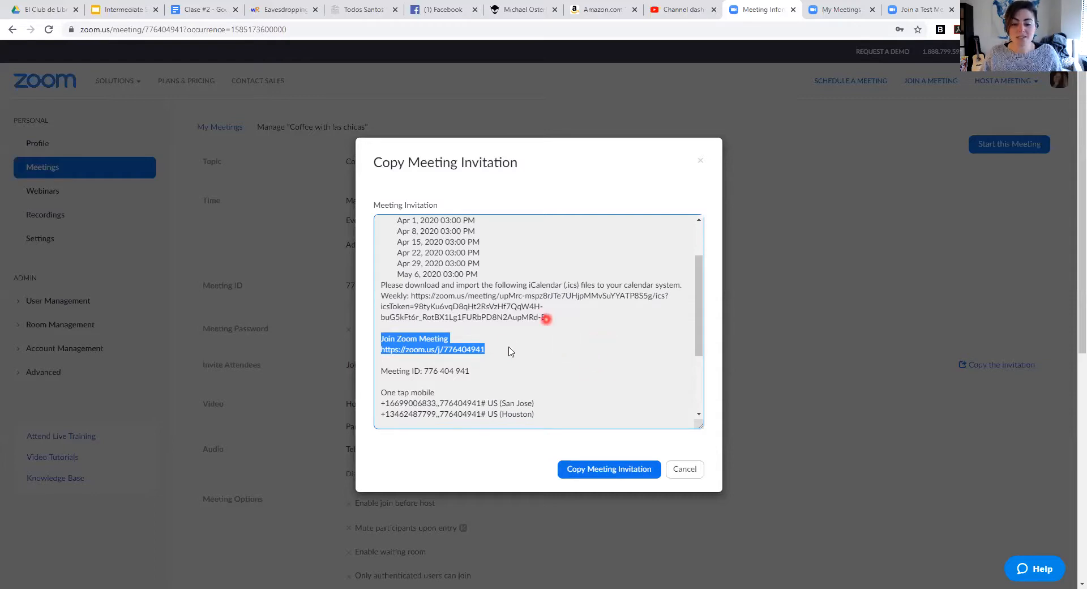
{"action": "mouse_move", "coordinate": [546, 317]}
{"action": "left_mouse_down"}
{"action": "mouse_move", "coordinate": [364, 300]}
{"action": "mouse_move", "coordinate": [365, 285]}
{"action": "mouse_move", "coordinate": [497, 285]}
{"action": "mouse_move", "coordinate": [426, 296]}
{"action": "mouse_move", "coordinate": [553, 319]}
{"action": "left_mouse_up"}
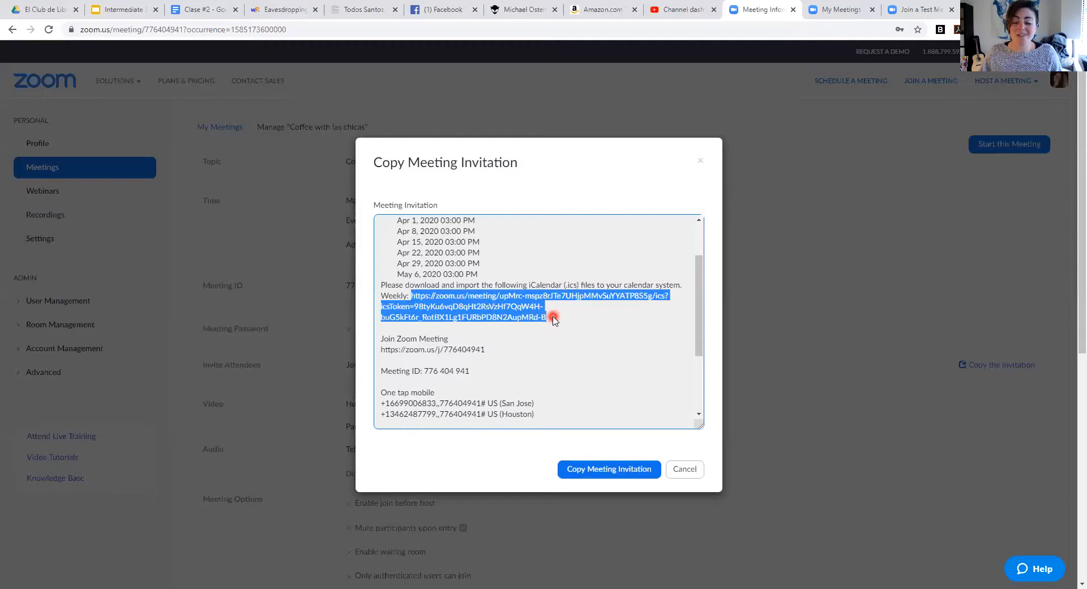
{"action": "scroll", "coordinate": [554, 322], "scroll_direction": "up", "scroll_amount": 2}
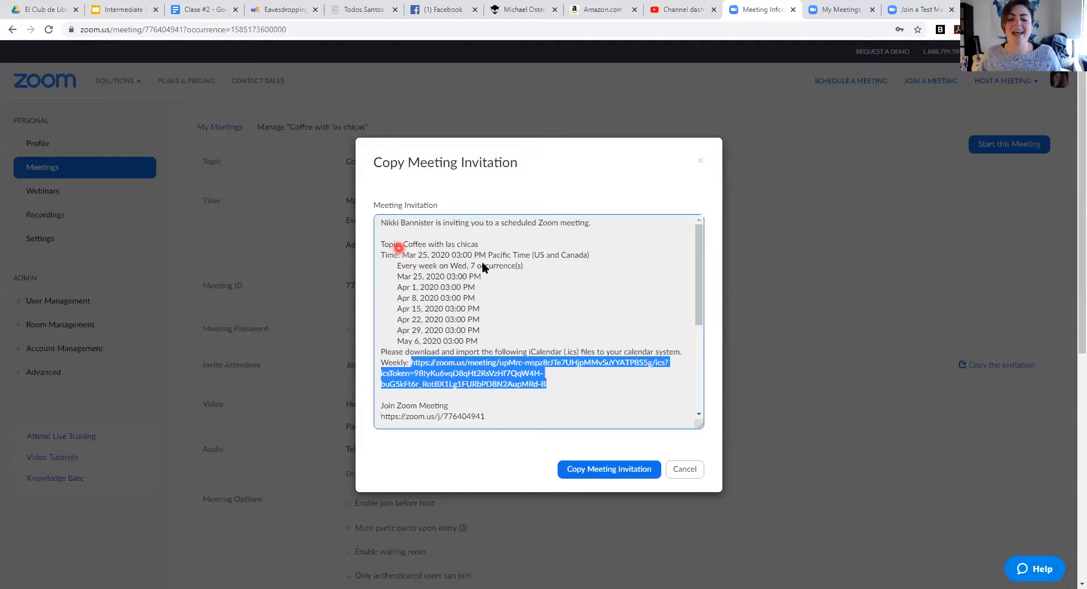
{"action": "scroll", "coordinate": [617, 306], "scroll_direction": "down", "scroll_amount": 3}
{"action": "scroll", "coordinate": [617, 306], "scroll_direction": "down", "scroll_amount": 1}
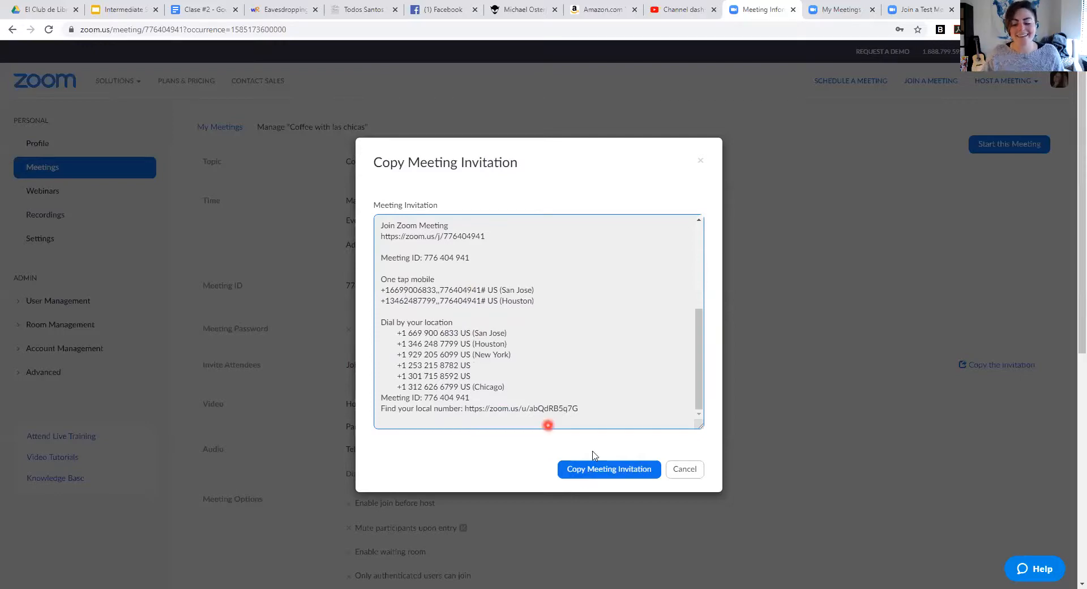
{"action": "left_click", "coordinate": [675, 470]}
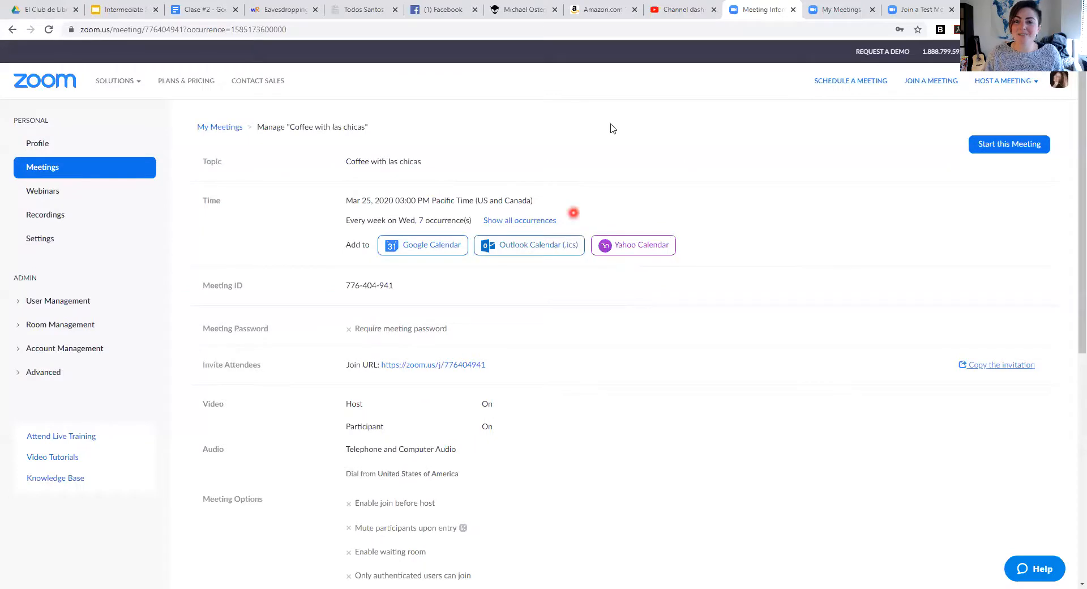